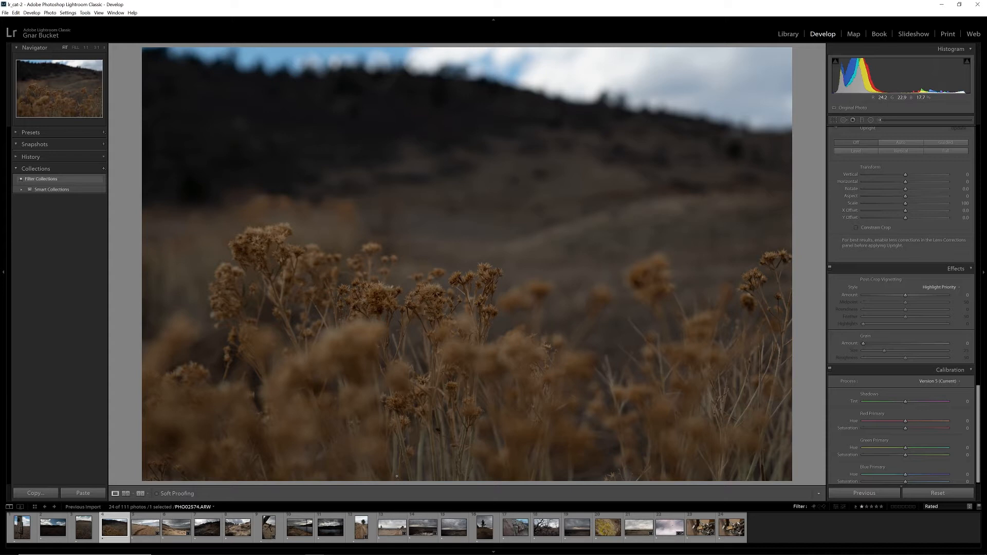
Look through the opening photos of the shoot, from the post with the chain to the dried flowers PHO02574.ARW.
{"action": "left_click", "coordinate": [23, 530]}
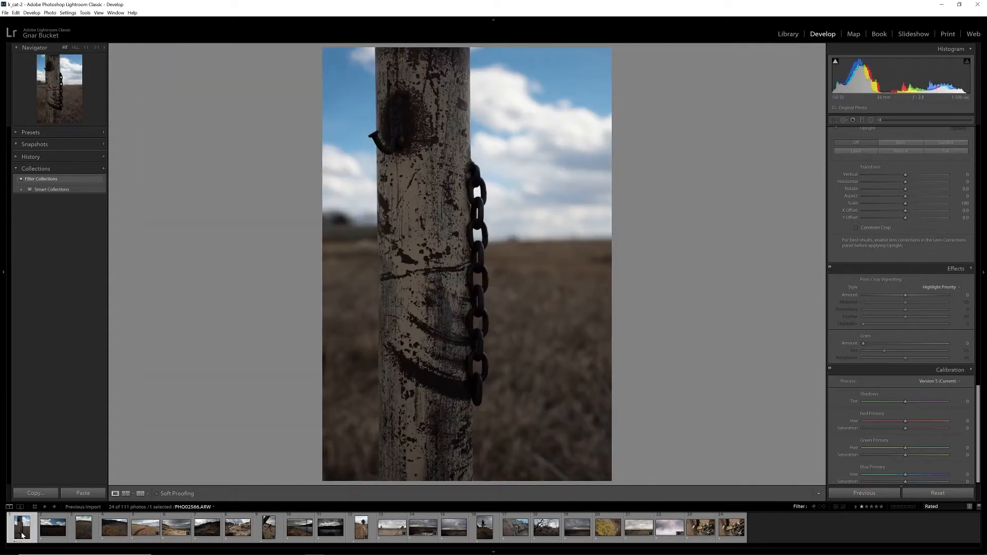
{"action": "key", "text": "Right"}
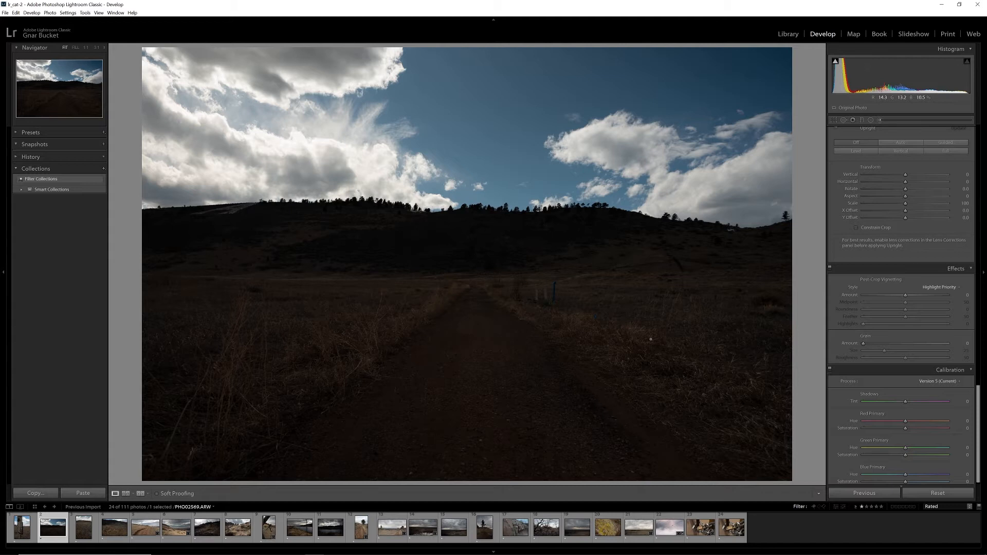
{"action": "key", "text": "Right"}
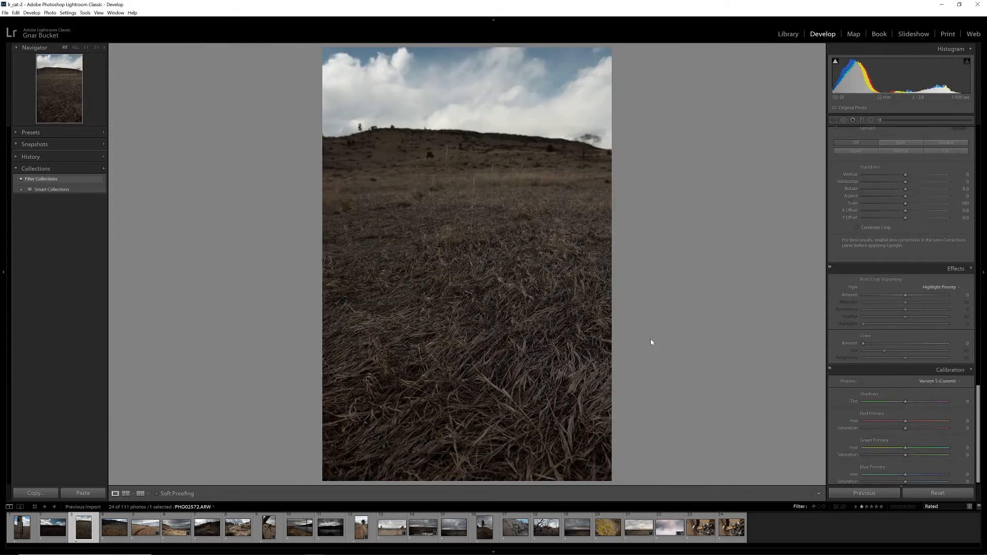
{"action": "key", "text": "Right"}
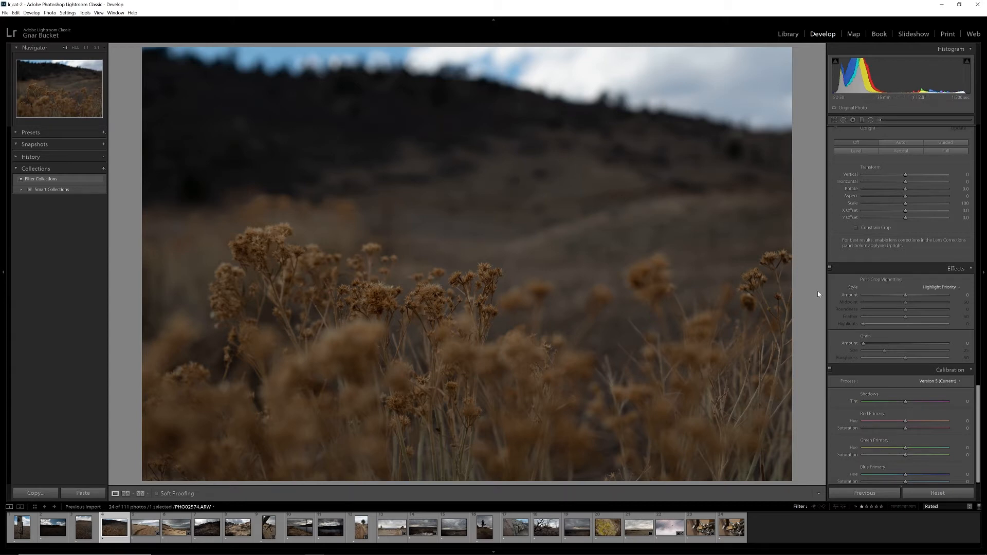
Adjust the dried flower photo's white balance to a Temp of 5537 and a Tint of +33.
{"action": "scroll", "coordinate": [877, 310], "scroll_direction": "up", "scroll_amount": 10}
{"action": "left_click_drag", "start_coordinate": [891, 180], "coordinate": [894, 181]}
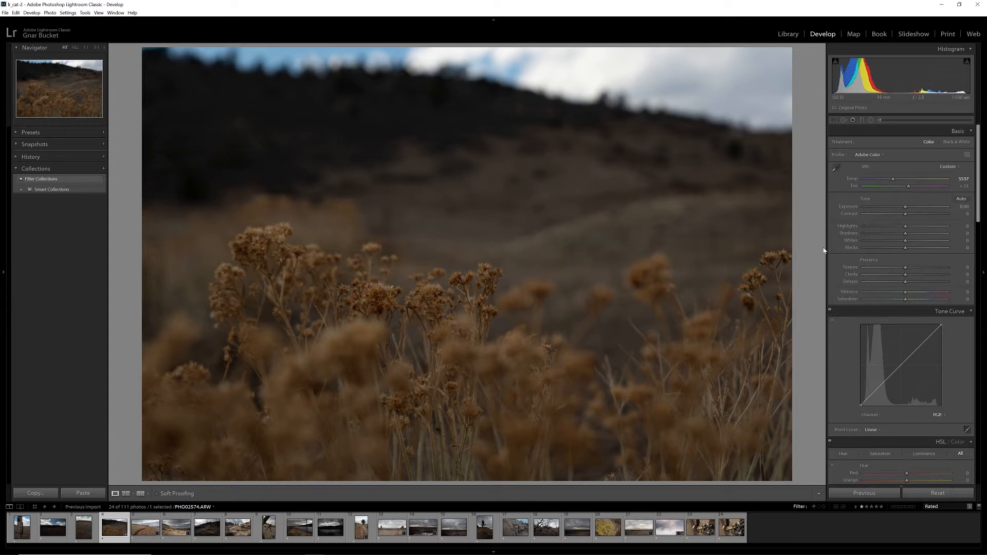
{"action": "left_click_drag", "start_coordinate": [907, 186], "coordinate": [913, 187]}
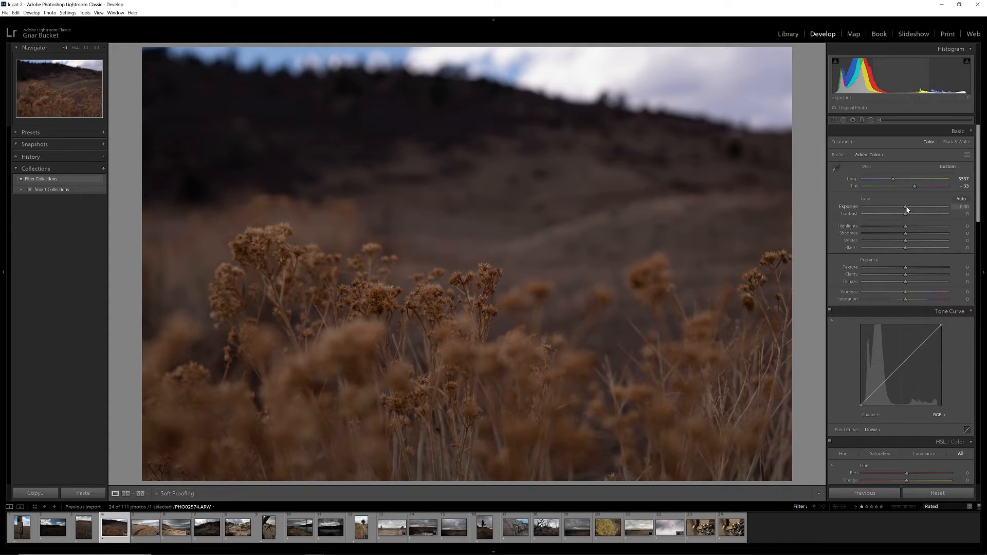
Try a much brighter exposure, settle on Exposure +0.18, and set Contrast to +35.
{"action": "left_click_drag", "start_coordinate": [907, 209], "coordinate": [908, 209]}
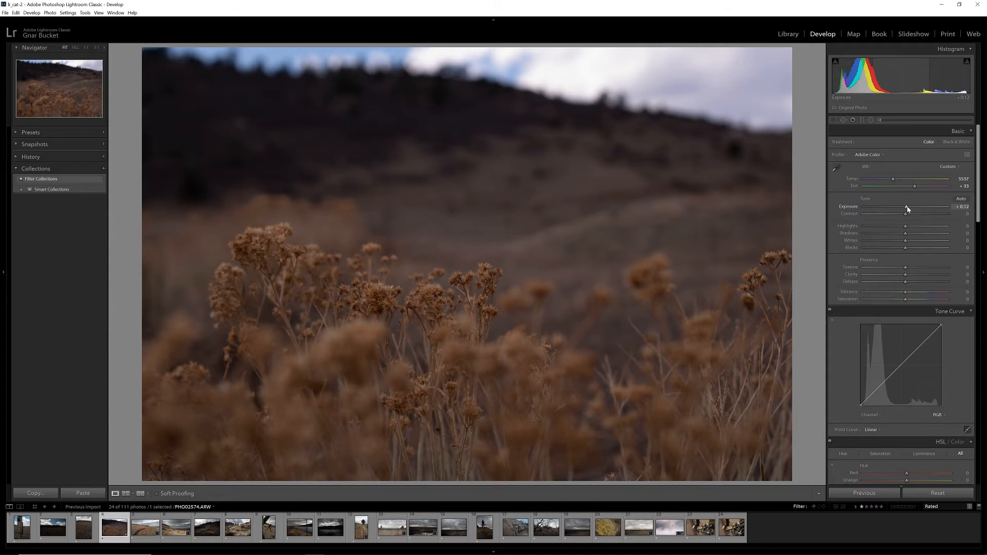
{"action": "left_click_drag", "start_coordinate": [908, 209], "coordinate": [921, 208]}
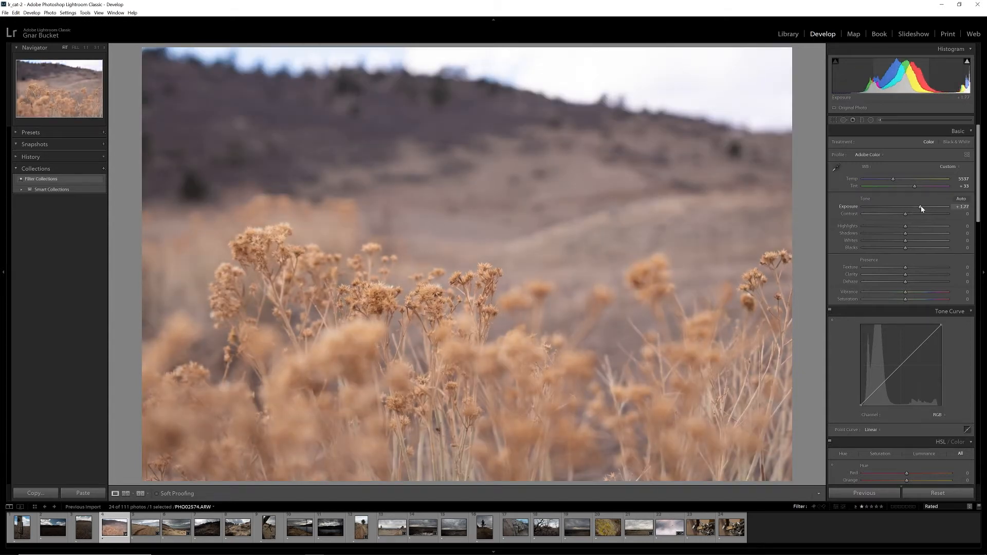
{"action": "left_click_drag", "start_coordinate": [921, 208], "coordinate": [906, 209]}
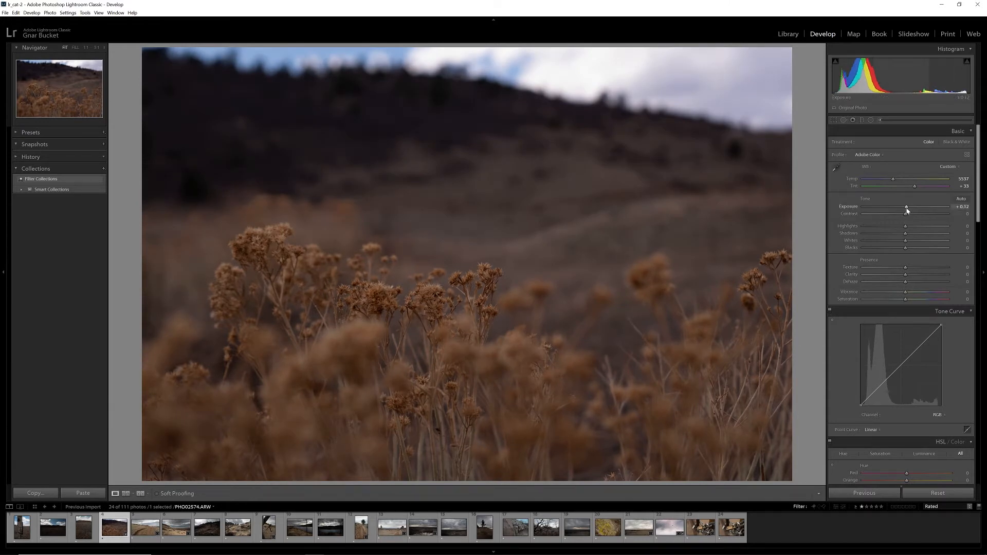
{"action": "left_click_drag", "start_coordinate": [906, 209], "coordinate": [907, 209]}
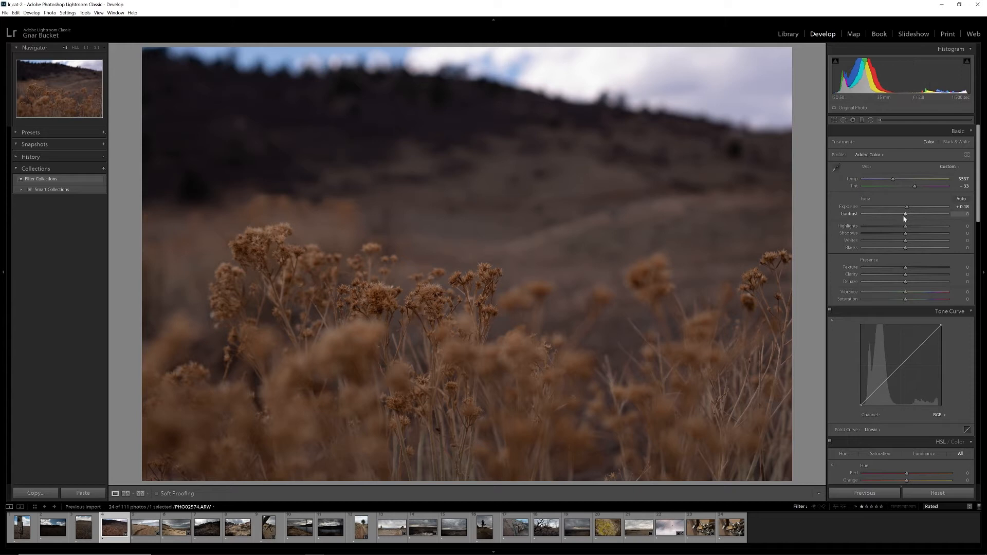
{"action": "left_click_drag", "start_coordinate": [906, 215], "coordinate": [921, 217]}
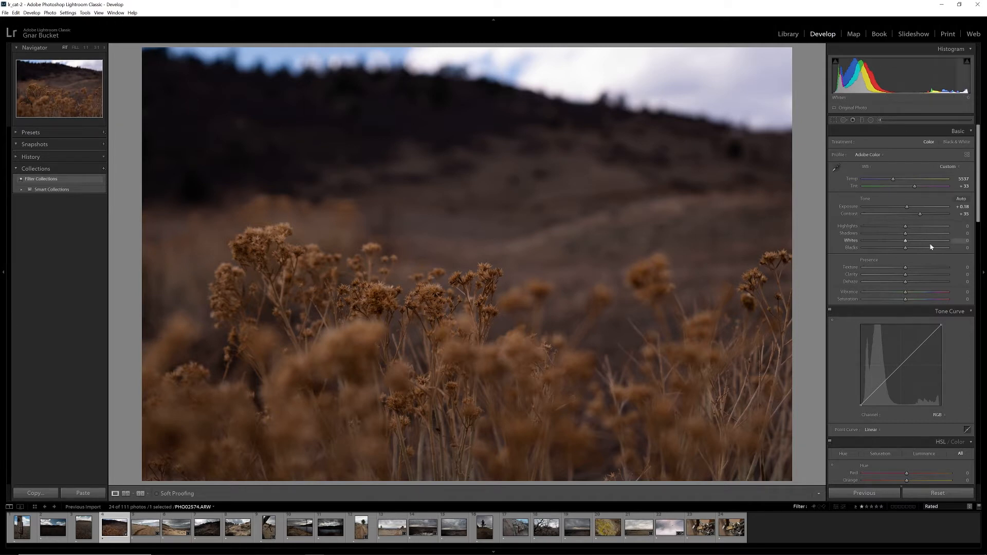
Set Highlights to -100 and Shadows to +81, and raise Contrast to +48.
{"action": "left_click_drag", "start_coordinate": [904, 226], "coordinate": [824, 242]}
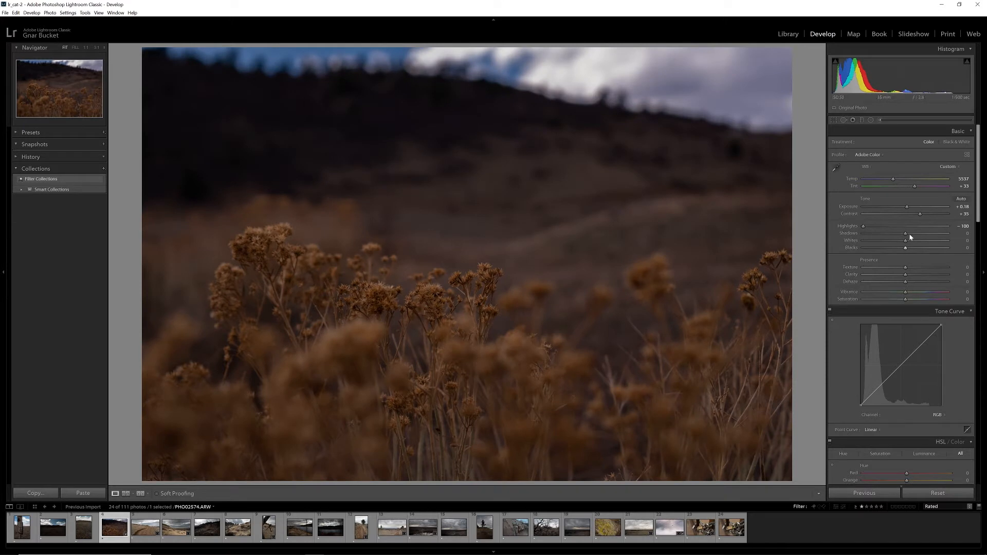
{"action": "left_click_drag", "start_coordinate": [906, 236], "coordinate": [935, 235]}
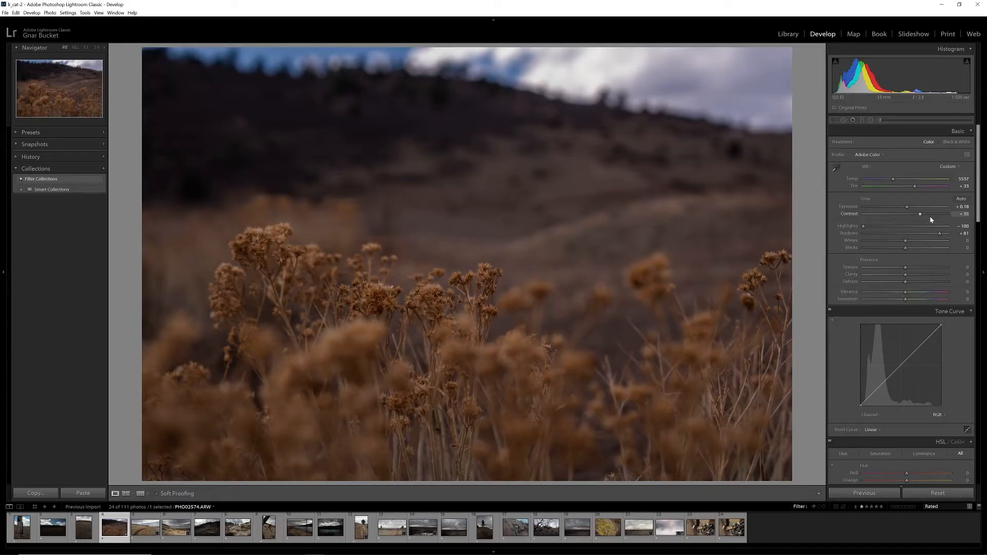
{"action": "mouse_move", "coordinate": [919, 217]}
{"action": "left_mouse_down"}
{"action": "mouse_move", "coordinate": [936, 222]}
{"action": "mouse_move", "coordinate": [927, 224]}
{"action": "left_mouse_up"}
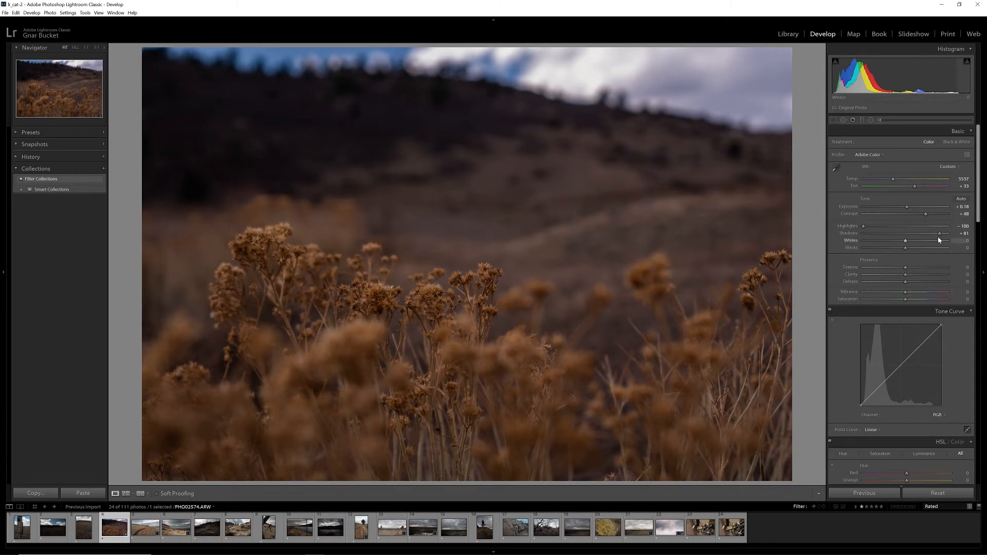
Set Whites to -82 and Blacks to -26, and compare the photo before and after the edits.
{"action": "left_click_drag", "start_coordinate": [905, 242], "coordinate": [897, 243]}
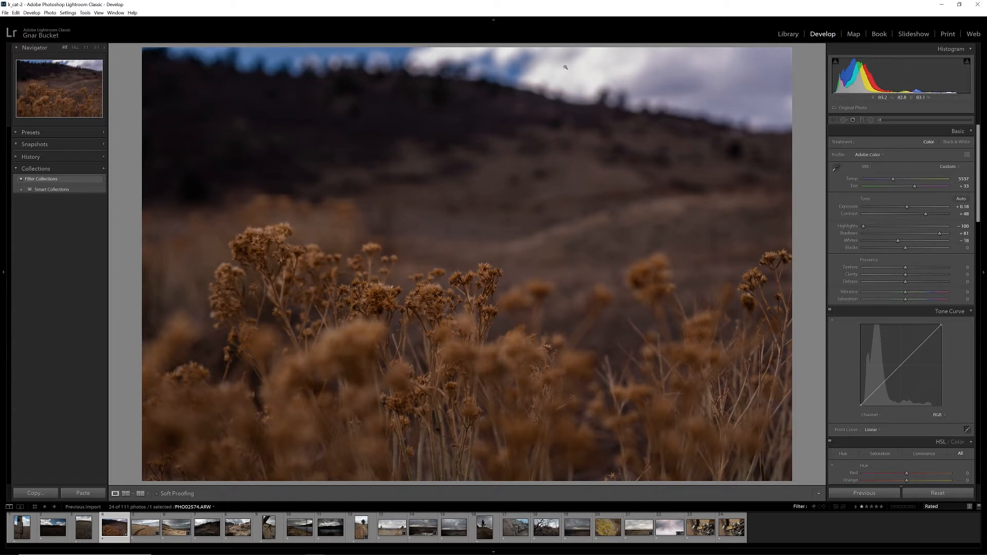
{"action": "left_click_drag", "start_coordinate": [898, 244], "coordinate": [871, 242]}
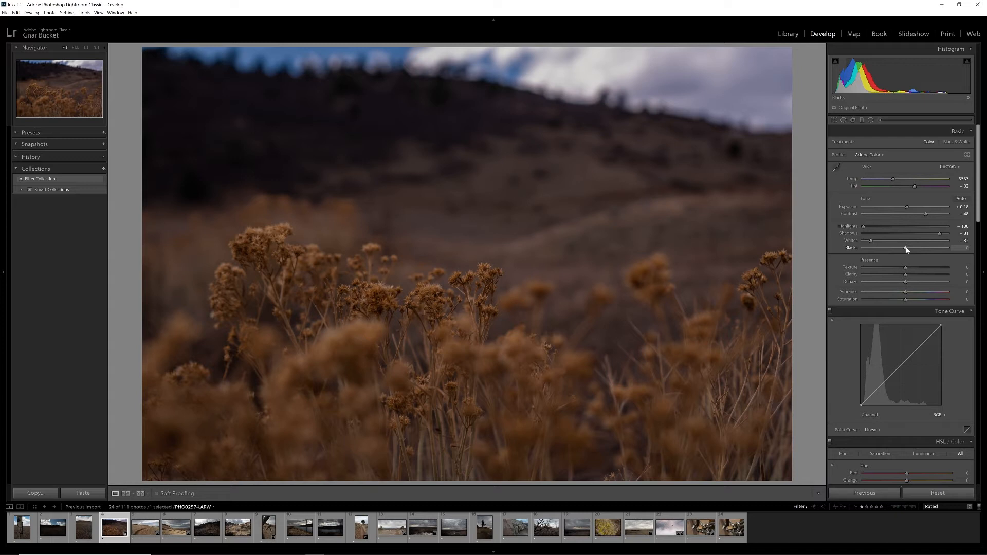
{"action": "left_click_drag", "start_coordinate": [906, 249], "coordinate": [895, 249]}
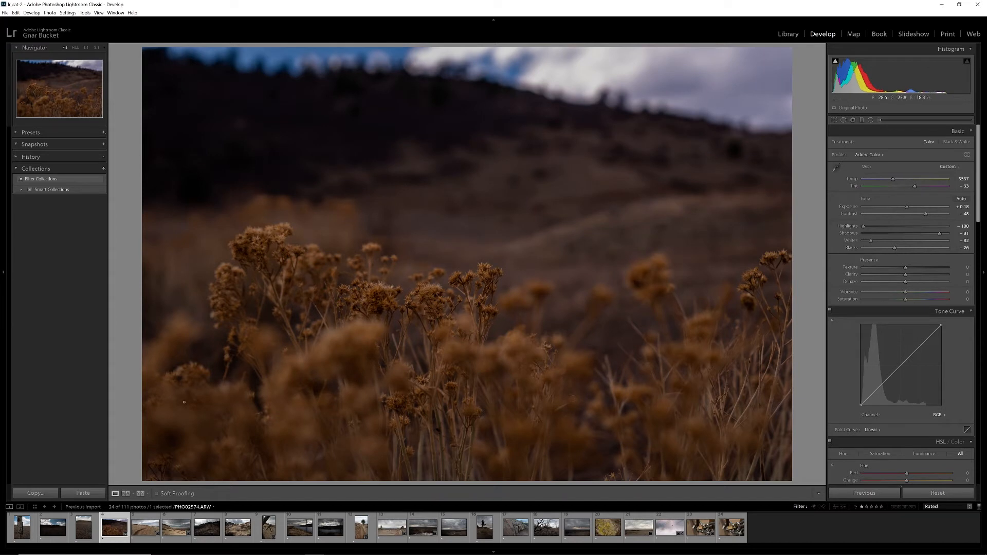
{"action": "left_click", "coordinate": [140, 493]}
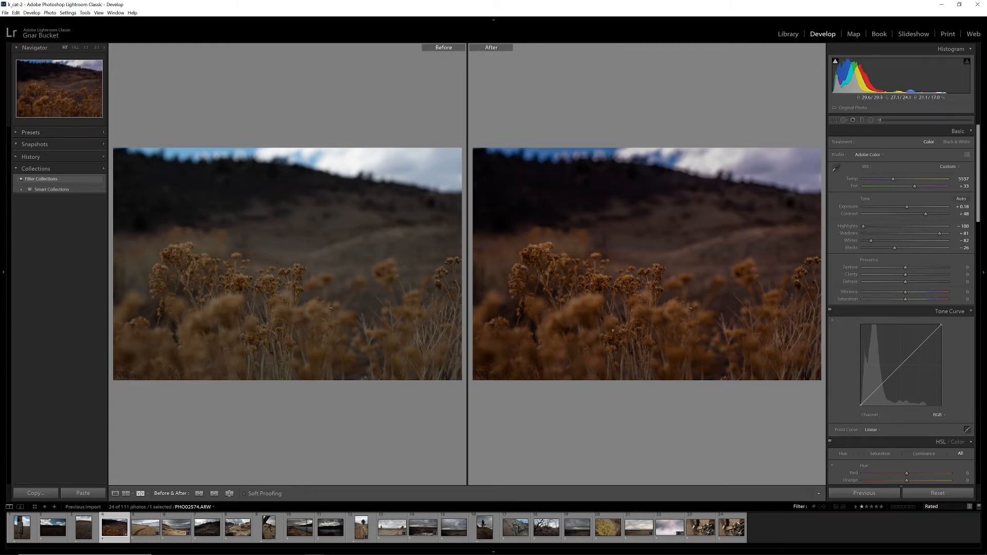
{"action": "left_click", "coordinate": [115, 494]}
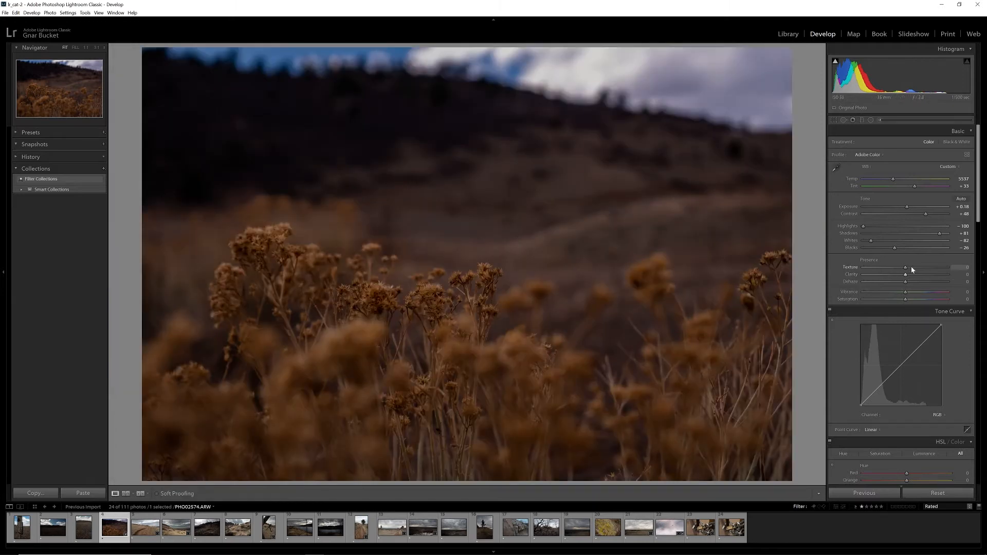
Set Texture to +10, Clarity to +12 and Vibrance to +20.
{"action": "left_click_drag", "start_coordinate": [906, 269], "coordinate": [911, 268]}
{"action": "left_click_drag", "start_coordinate": [915, 276], "coordinate": [957, 278]}
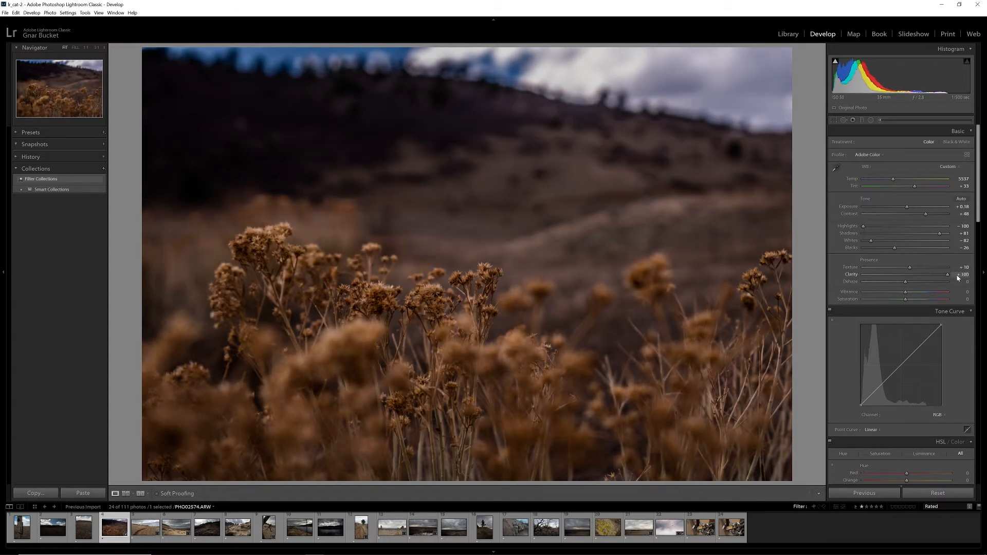
{"action": "left_click_drag", "start_coordinate": [955, 278], "coordinate": [916, 279]}
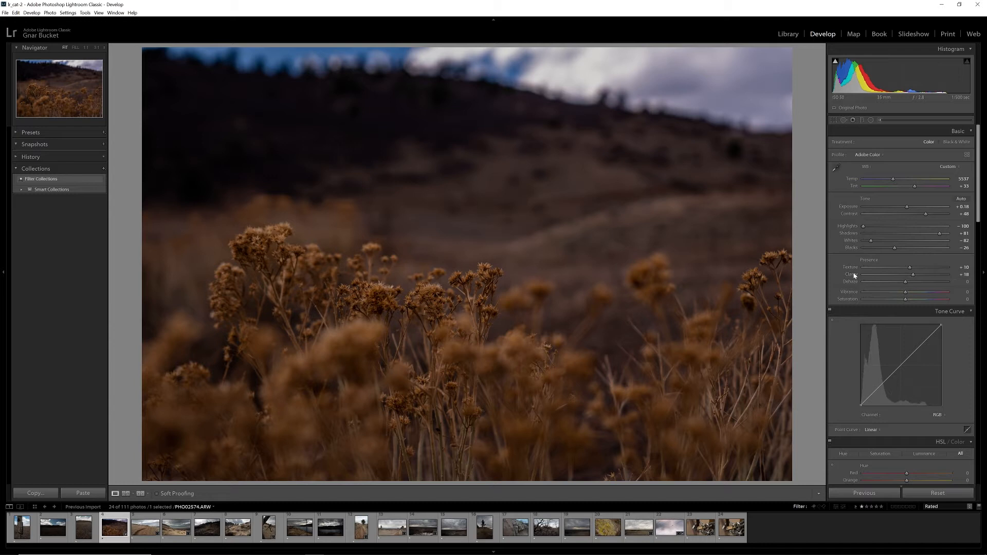
{"action": "left_click_drag", "start_coordinate": [913, 275], "coordinate": [914, 278]}
{"action": "left_click_drag", "start_coordinate": [914, 279], "coordinate": [911, 280]}
{"action": "left_click_drag", "start_coordinate": [905, 294], "coordinate": [914, 293]}
Raise the black point of the RGB tone curve to fade the blacks, and add a shadow point pulled slightly down.
{"action": "scroll", "coordinate": [842, 356], "scroll_direction": "down", "scroll_amount": 3}
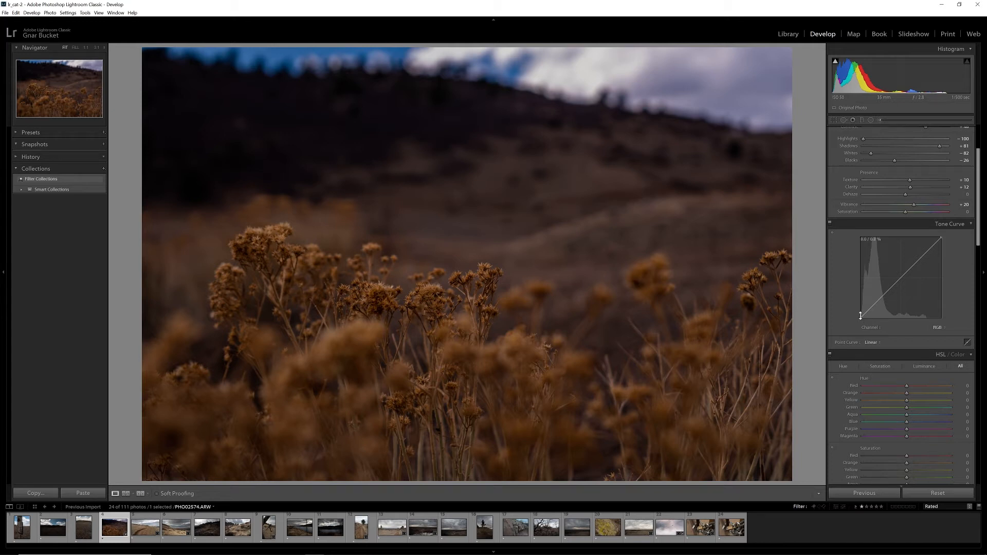
{"action": "left_click_drag", "start_coordinate": [860, 316], "coordinate": [856, 314]}
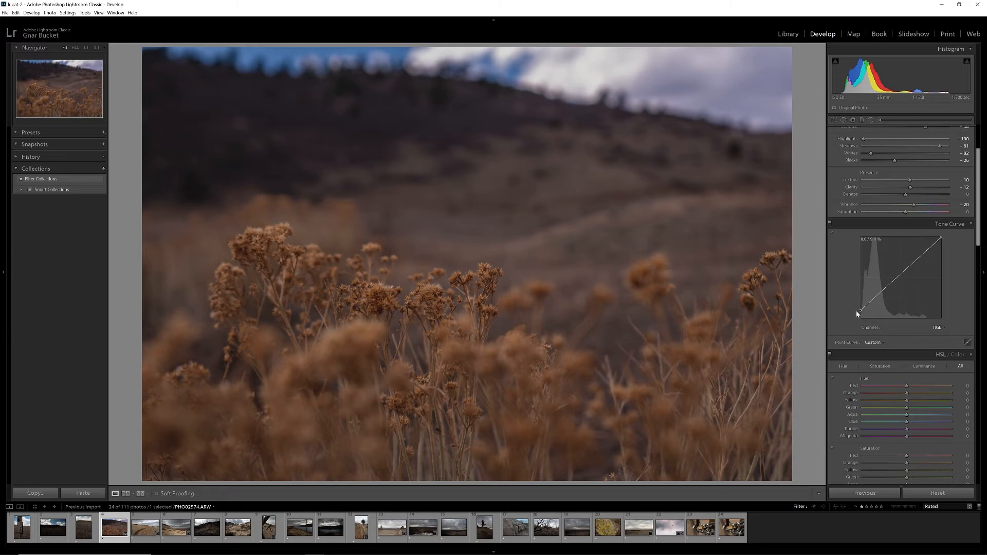
{"action": "left_click_drag", "start_coordinate": [856, 311], "coordinate": [855, 310]}
{"action": "left_click", "coordinate": [867, 303]}
{"action": "left_click_drag", "start_coordinate": [867, 306], "coordinate": [866, 309]}
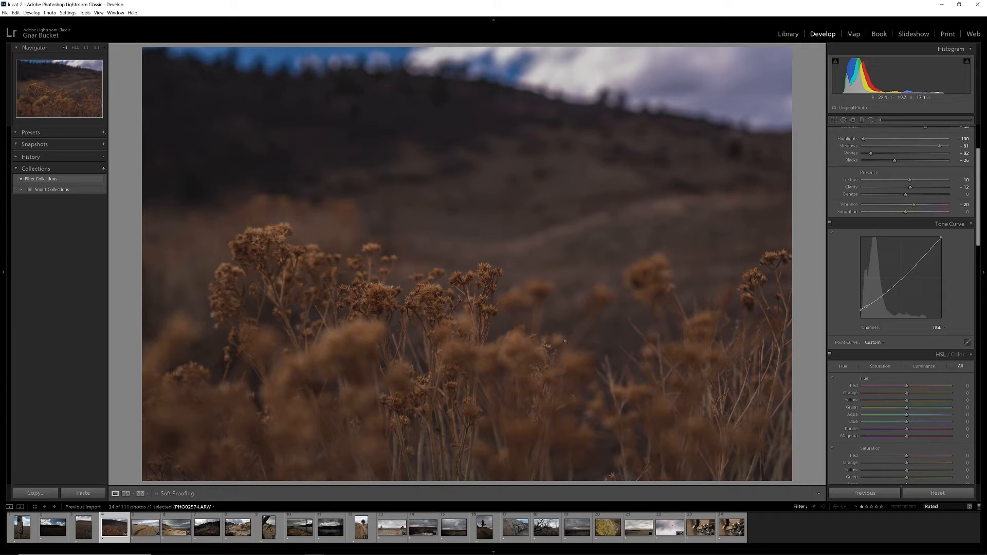
Lower the tone curve's white point, and add slightly raised points in the highlights and lower midtones.
{"action": "mouse_move", "coordinate": [942, 235]}
{"action": "left_mouse_down"}
{"action": "mouse_move", "coordinate": [939, 248]}
{"action": "mouse_move", "coordinate": [948, 244]}
{"action": "left_mouse_up"}
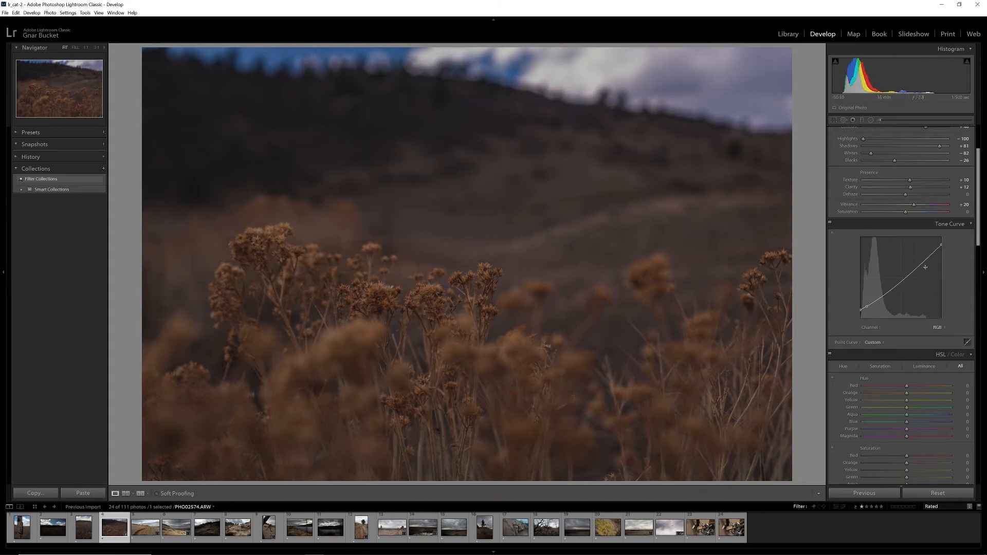
{"action": "left_click_drag", "start_coordinate": [929, 257], "coordinate": [927, 258]}
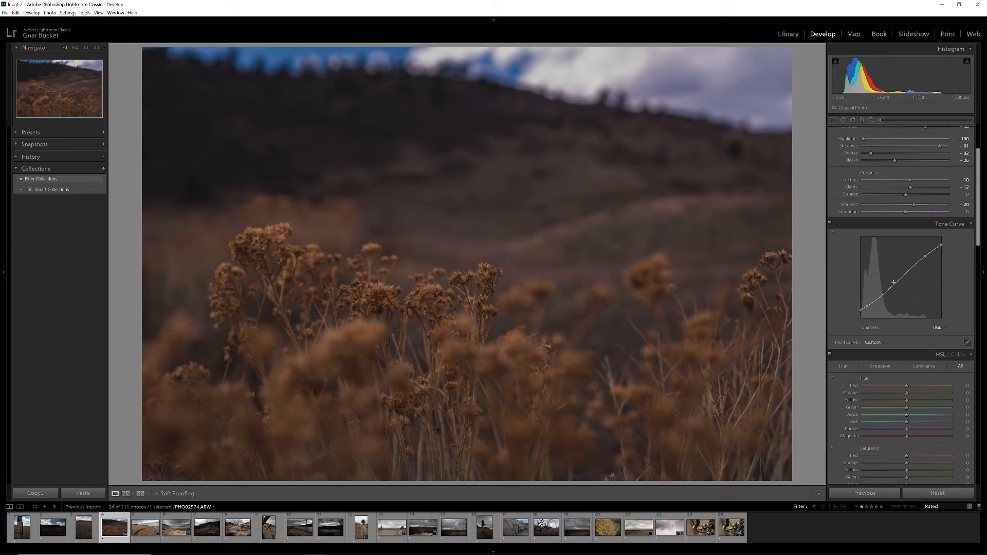
{"action": "left_click_drag", "start_coordinate": [895, 281], "coordinate": [894, 284]}
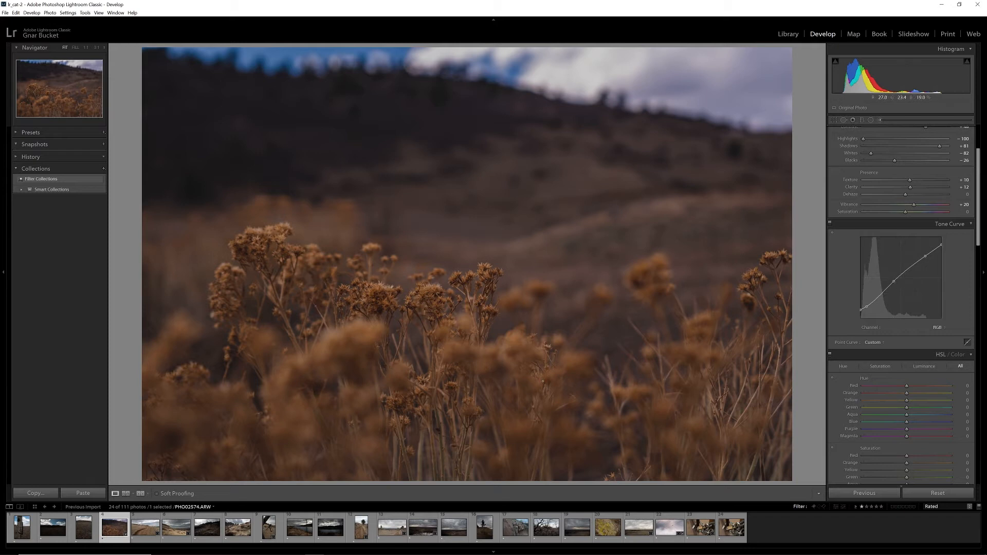
Shift the warm hues in HSL, with Red at -13, Orange at -9 and Yellow at -7.
{"action": "scroll", "coordinate": [842, 399], "scroll_direction": "down", "scroll_amount": 3}
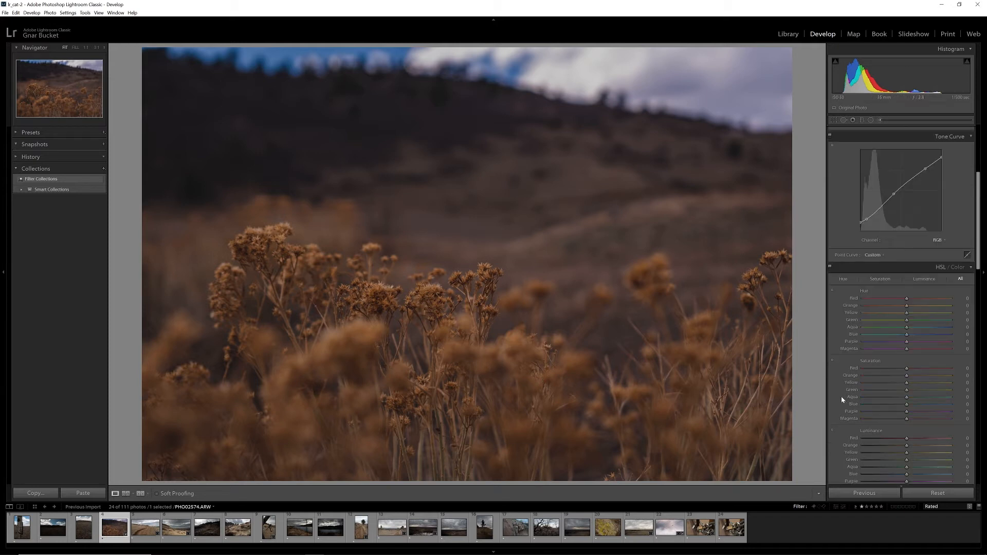
{"action": "scroll", "coordinate": [834, 386], "scroll_direction": "down", "scroll_amount": 3}
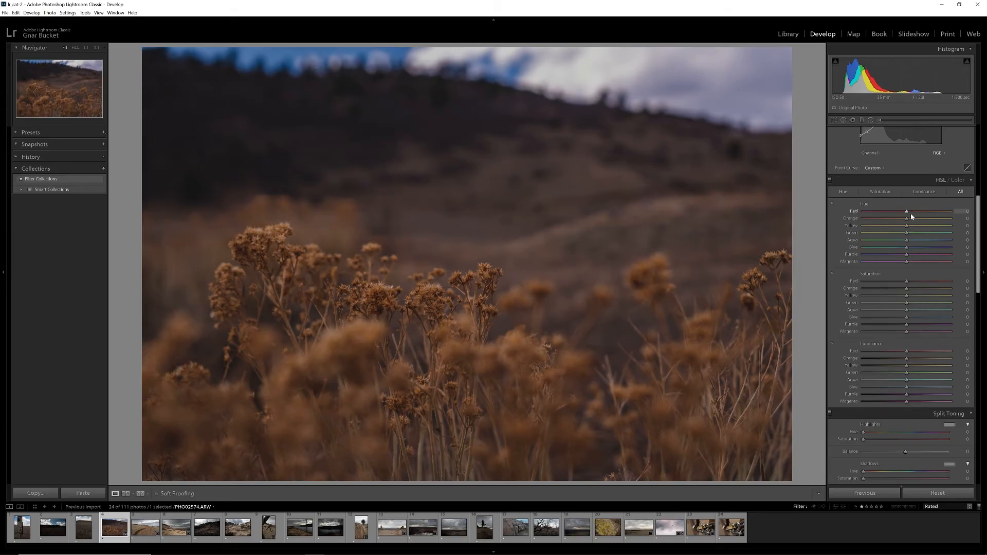
{"action": "left_click_drag", "start_coordinate": [904, 214], "coordinate": [900, 216]}
{"action": "left_click_drag", "start_coordinate": [908, 220], "coordinate": [903, 220]}
{"action": "left_click_drag", "start_coordinate": [907, 227], "coordinate": [904, 226]}
Shift the cool hues in HSL, with Aqua at +28, Blue at +21, Purple at +34 and Magenta at +14.
{"action": "mouse_move", "coordinate": [907, 241]}
{"action": "left_mouse_down"}
{"action": "mouse_move", "coordinate": [930, 245]}
{"action": "mouse_move", "coordinate": [854, 245]}
{"action": "mouse_move", "coordinate": [923, 248]}
{"action": "left_mouse_up"}
{"action": "left_click_drag", "start_coordinate": [919, 245], "coordinate": [918, 245]}
{"action": "mouse_move", "coordinate": [907, 250]}
{"action": "left_mouse_down"}
{"action": "mouse_move", "coordinate": [808, 246]}
{"action": "mouse_move", "coordinate": [910, 255]}
{"action": "left_mouse_up"}
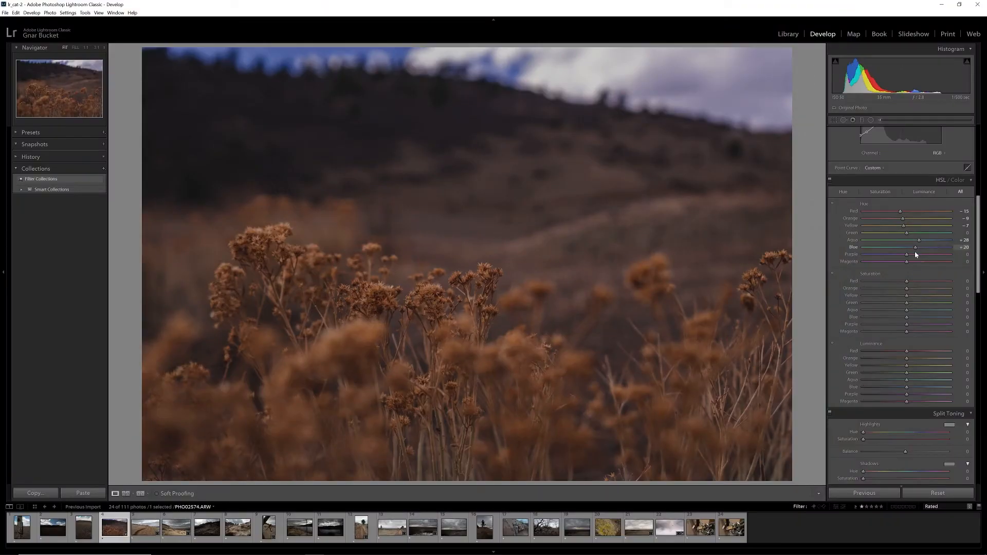
{"action": "left_click_drag", "start_coordinate": [915, 253], "coordinate": [915, 252]}
{"action": "left_click_drag", "start_coordinate": [907, 257], "coordinate": [928, 255]}
{"action": "left_click_drag", "start_coordinate": [933, 256], "coordinate": [924, 255]}
{"action": "left_click_drag", "start_coordinate": [907, 265], "coordinate": [911, 264]}
Reduce the HSL saturation of Red to -5, Orange to -12 and Blue to -28.
{"action": "scroll", "coordinate": [886, 289], "scroll_direction": "down", "scroll_amount": 3}
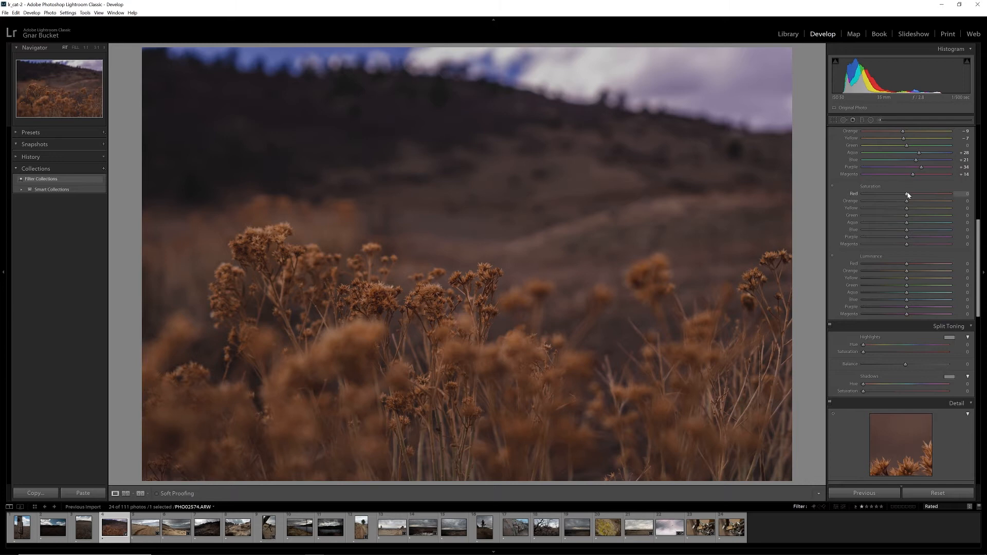
{"action": "left_click_drag", "start_coordinate": [907, 195], "coordinate": [904, 195]}
{"action": "left_click_drag", "start_coordinate": [905, 195], "coordinate": [904, 196]}
{"action": "mouse_move", "coordinate": [908, 202]}
{"action": "left_mouse_down"}
{"action": "mouse_move", "coordinate": [933, 204]}
{"action": "mouse_move", "coordinate": [902, 201]}
{"action": "left_mouse_up"}
{"action": "left_click_drag", "start_coordinate": [906, 233], "coordinate": [895, 234]}
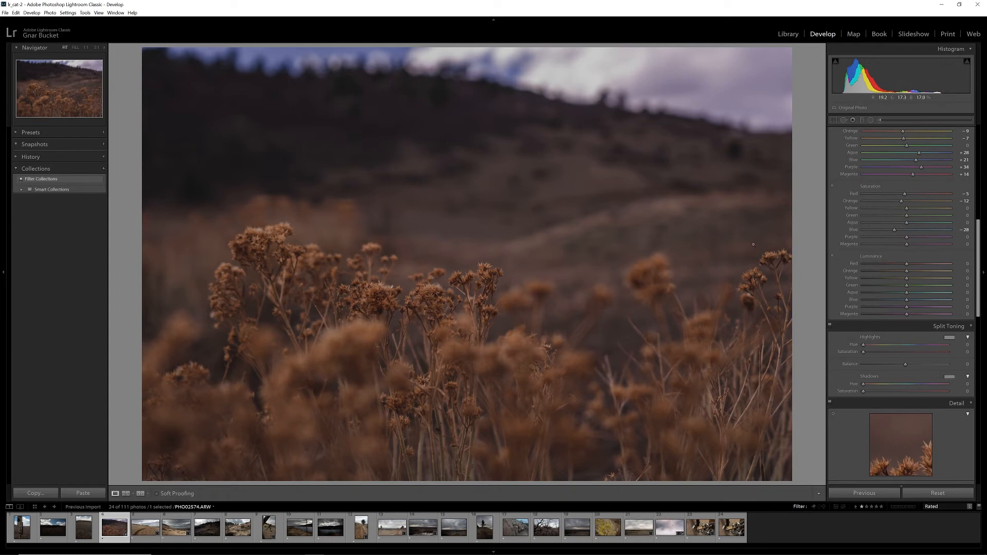
Fine-tune saturation with the targeted adjustment tool on the sky and the flowers, bringing Blue to -24 and Yellow to -1.
{"action": "left_click", "coordinate": [832, 186]}
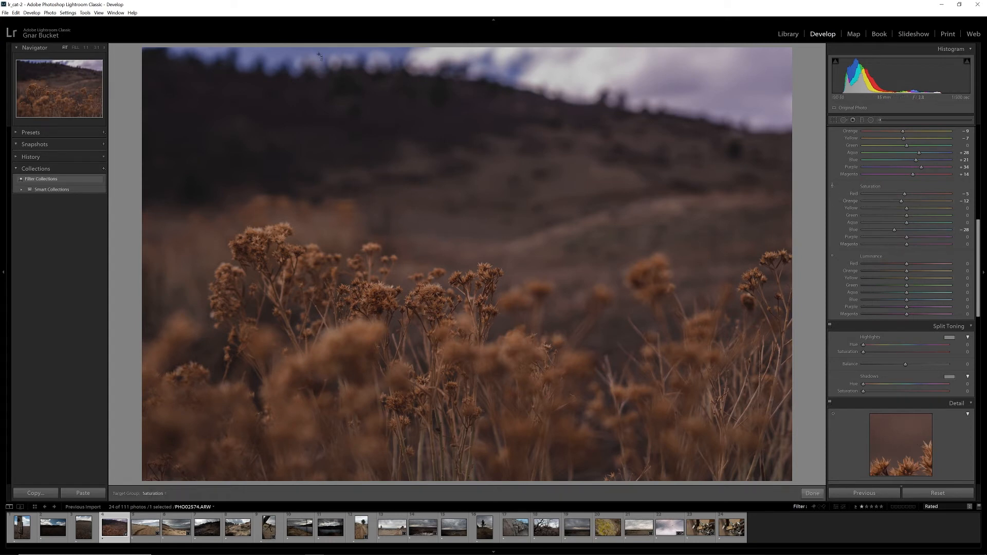
{"action": "mouse_move", "coordinate": [512, 67]}
{"action": "left_mouse_down"}
{"action": "mouse_move", "coordinate": [512, 82]}
{"action": "mouse_move", "coordinate": [512, 73]}
{"action": "left_mouse_up"}
{"action": "mouse_move", "coordinate": [374, 303]}
{"action": "left_mouse_down"}
{"action": "mouse_move", "coordinate": [374, 273]}
{"action": "mouse_move", "coordinate": [375, 335]}
{"action": "mouse_move", "coordinate": [374, 311]}
{"action": "left_mouse_up"}
{"action": "left_click_drag", "start_coordinate": [374, 311], "coordinate": [374, 300]}
Brighten the warm tones by setting the HSL luminance of Red to +55 and Orange to +35.
{"action": "left_click_drag", "start_coordinate": [907, 265], "coordinate": [925, 276]}
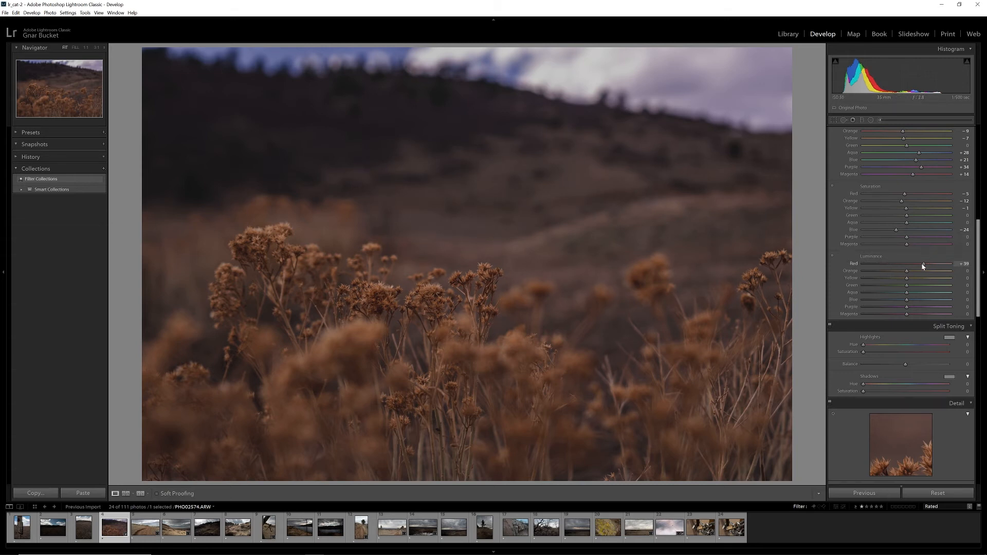
{"action": "mouse_move", "coordinate": [923, 264]}
{"action": "left_mouse_down"}
{"action": "mouse_move", "coordinate": [955, 268]}
{"action": "mouse_move", "coordinate": [845, 270]}
{"action": "mouse_move", "coordinate": [951, 270]}
{"action": "mouse_move", "coordinate": [851, 271]}
{"action": "mouse_move", "coordinate": [931, 271]}
{"action": "left_mouse_up"}
{"action": "mouse_move", "coordinate": [907, 274]}
{"action": "left_mouse_down"}
{"action": "mouse_move", "coordinate": [933, 276]}
{"action": "mouse_move", "coordinate": [924, 276]}
{"action": "left_mouse_up"}
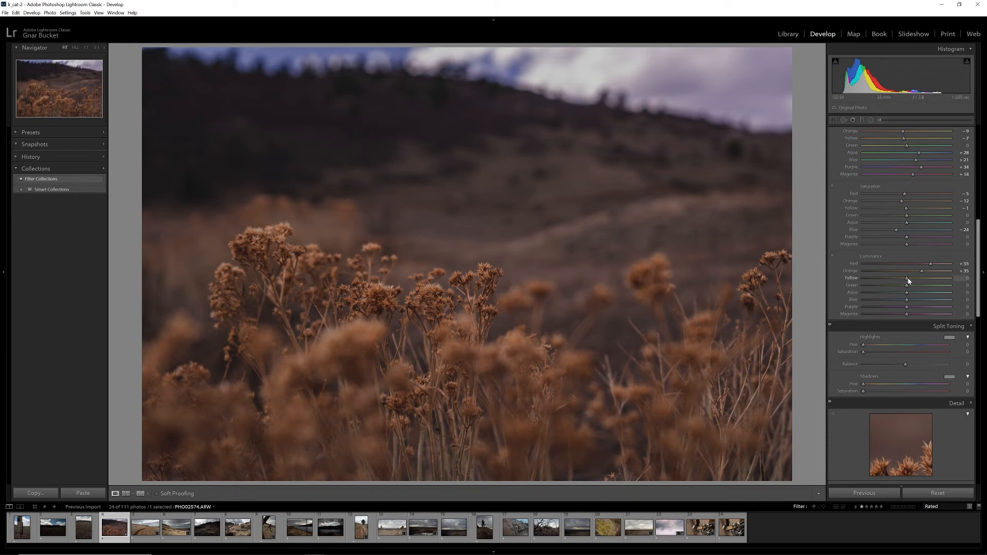
Tint the highlights blue in Split Toning with Hue 213 and Saturation 24.
{"action": "left_click_drag", "start_coordinate": [909, 280], "coordinate": [907, 303]}
{"action": "scroll", "coordinate": [896, 329], "scroll_direction": "down", "scroll_amount": 3}
{"action": "scroll", "coordinate": [897, 333], "scroll_direction": "down", "scroll_amount": 6}
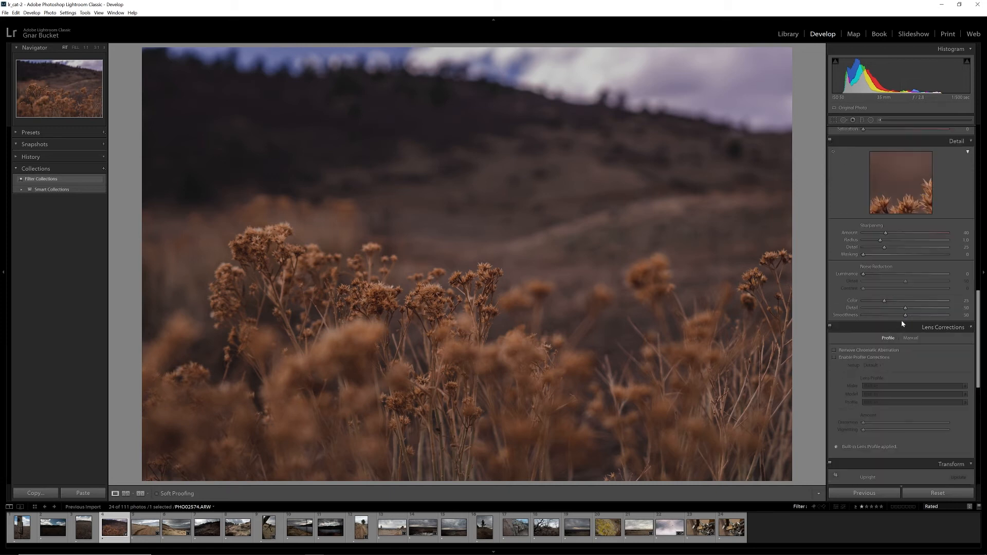
{"action": "scroll", "coordinate": [920, 345], "scroll_direction": "up", "scroll_amount": 3}
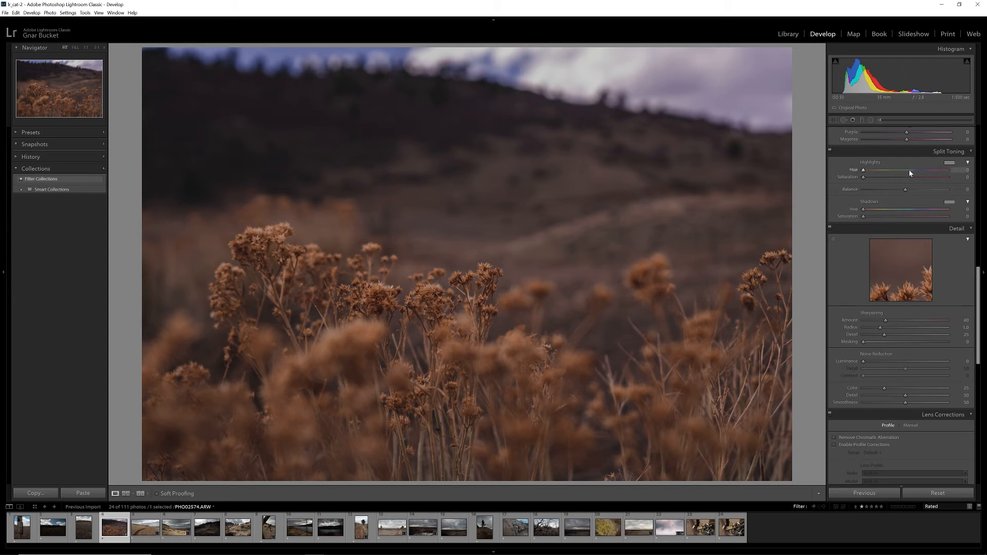
{"action": "left_click_drag", "start_coordinate": [910, 172], "coordinate": [910, 174]}
{"action": "mouse_move", "coordinate": [864, 179]}
{"action": "left_mouse_down"}
{"action": "mouse_move", "coordinate": [921, 182]}
{"action": "mouse_move", "coordinate": [882, 183]}
{"action": "left_mouse_up"}
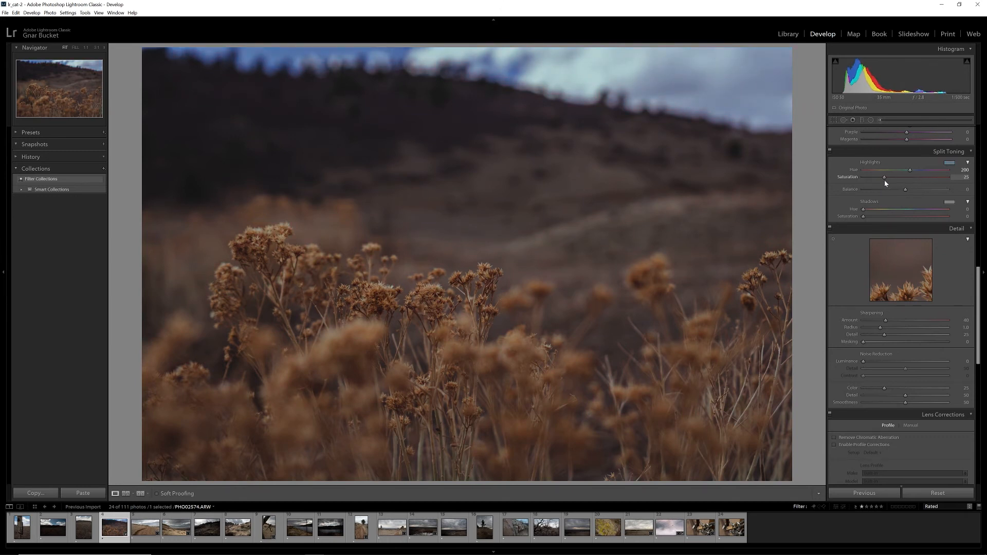
{"action": "left_click_drag", "start_coordinate": [885, 183], "coordinate": [885, 183]}
{"action": "left_click_drag", "start_coordinate": [908, 170], "coordinate": [909, 172]}
{"action": "left_click_drag", "start_coordinate": [914, 173], "coordinate": [918, 176]}
Tint the shadows teal in Split Toning with Saturation 16.
{"action": "left_click_drag", "start_coordinate": [864, 219], "coordinate": [871, 219]}
{"action": "left_click_drag", "start_coordinate": [870, 216], "coordinate": [872, 216]}
{"action": "left_click", "coordinate": [923, 210]}
{"action": "mouse_move", "coordinate": [871, 216]}
{"action": "left_mouse_down"}
{"action": "mouse_move", "coordinate": [914, 209]}
{"action": "mouse_move", "coordinate": [877, 223]}
{"action": "left_mouse_up"}
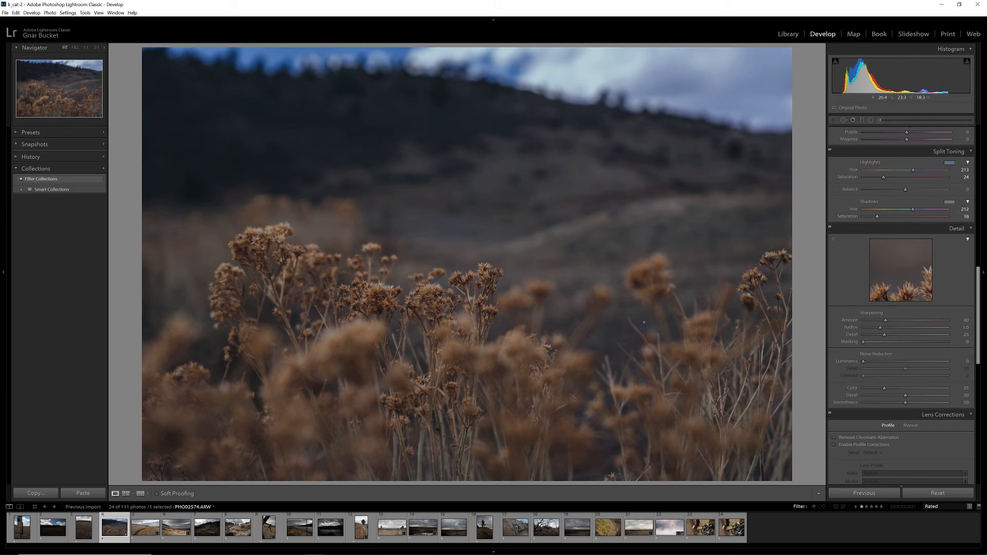
{"action": "left_click_drag", "start_coordinate": [913, 209], "coordinate": [908, 213]}
Raise the Sharpening Amount to 58.
{"action": "left_click_drag", "start_coordinate": [897, 322], "coordinate": [893, 322]}
{"action": "left_click_drag", "start_coordinate": [898, 323], "coordinate": [900, 323]}
Add a subtle post-crop vignette with Amount -8 and film grain with Amount 13.
{"action": "scroll", "coordinate": [874, 303], "scroll_direction": "down", "scroll_amount": 3}
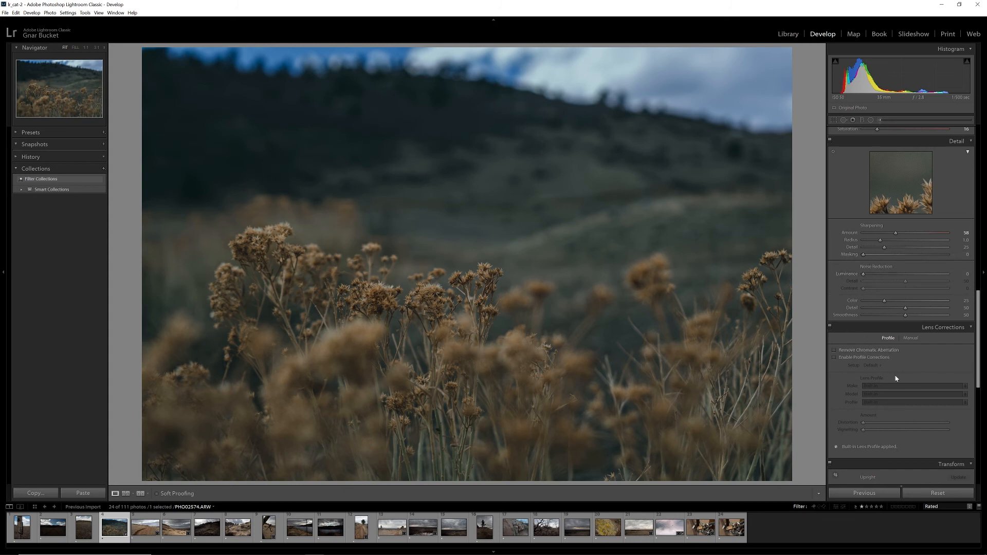
{"action": "scroll", "coordinate": [906, 365], "scroll_direction": "down", "scroll_amount": 5}
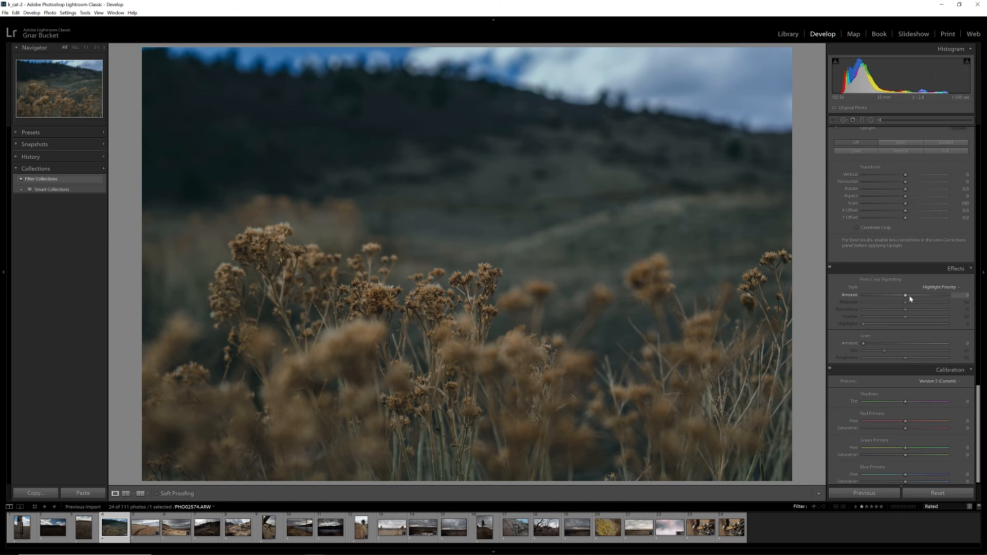
{"action": "left_click_drag", "start_coordinate": [907, 297], "coordinate": [902, 298]}
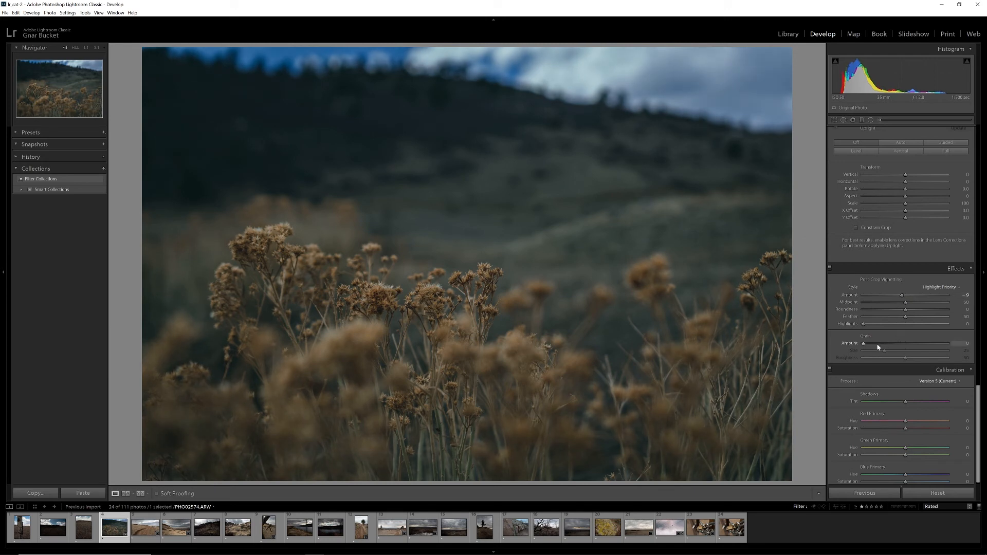
{"action": "left_click_drag", "start_coordinate": [865, 345], "coordinate": [873, 347]}
Compare the photo before and after the edits, and lower the dark point of the RGB tone curve slightly to deepen the shadows.
{"action": "left_click", "coordinate": [141, 494]}
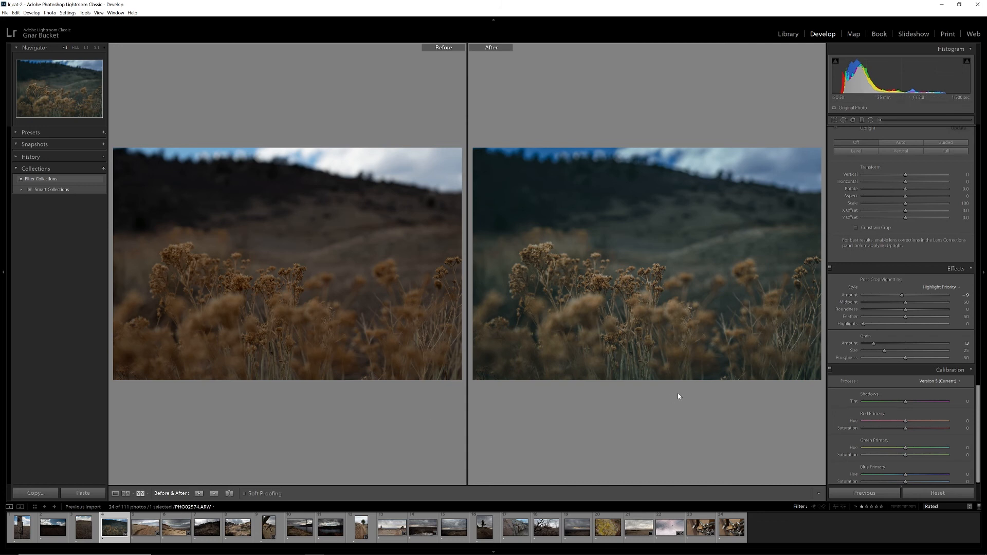
{"action": "key", "text": "y"}
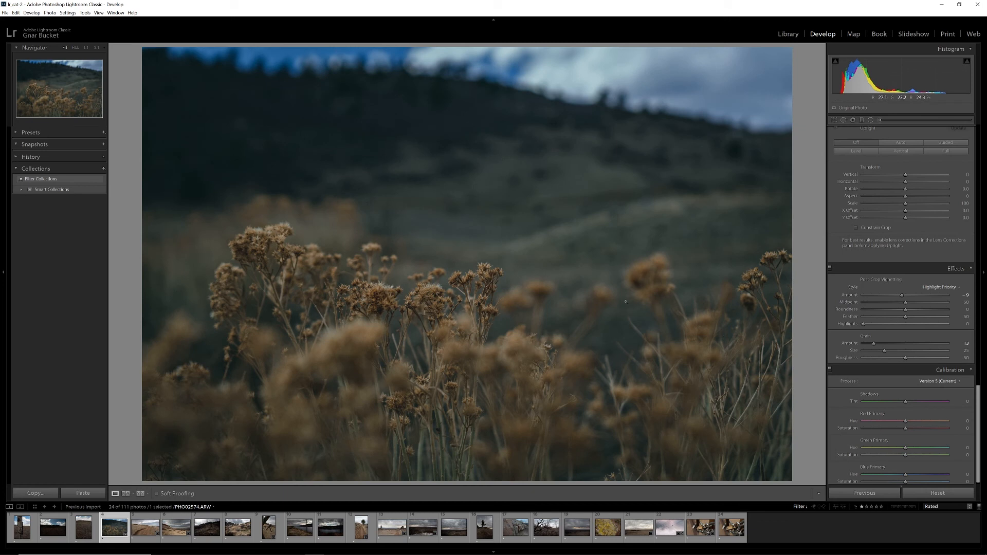
{"action": "scroll", "coordinate": [837, 392], "scroll_direction": "up", "scroll_amount": 10}
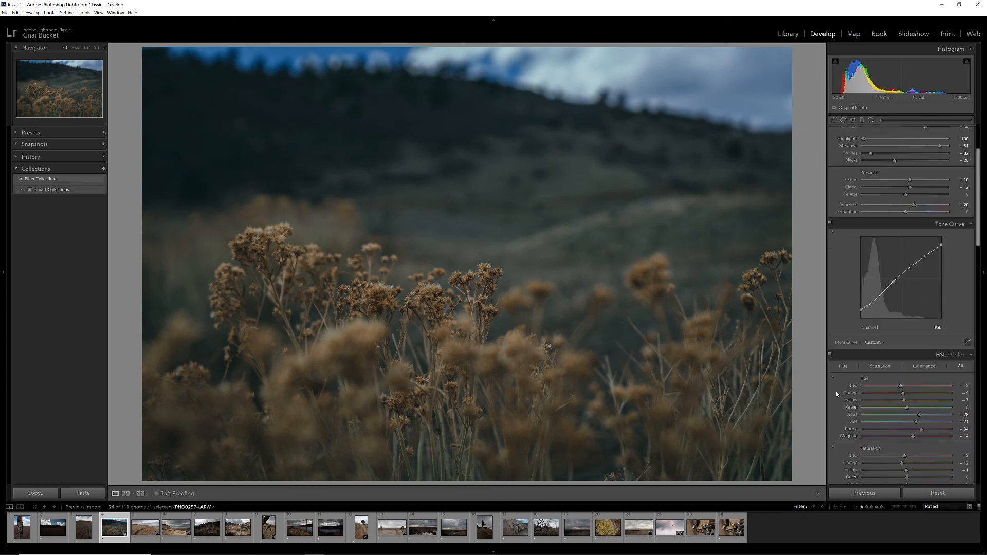
{"action": "left_click_drag", "start_coordinate": [868, 308], "coordinate": [866, 310]}
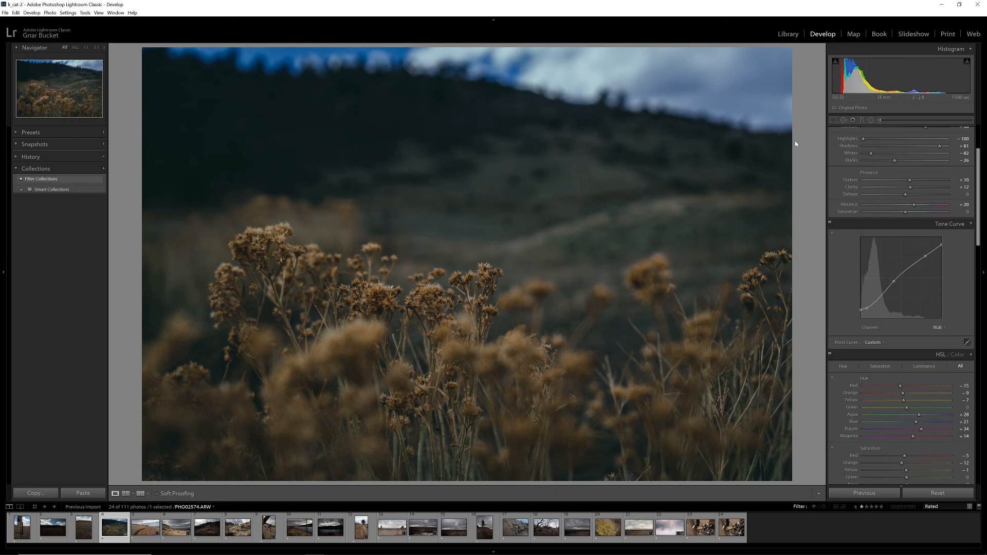
Crop the photo to a vertical 4 x 5 frame around the sharp dried flower heads.
{"action": "key", "text": "r"}
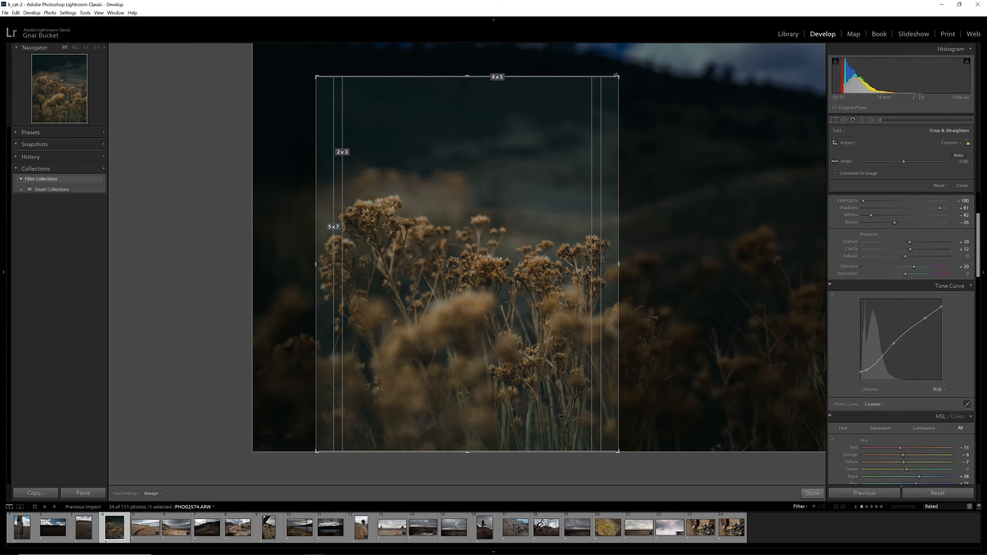
{"action": "mouse_move", "coordinate": [616, 75]}
{"action": "left_mouse_down"}
{"action": "mouse_move", "coordinate": [640, 48]}
{"action": "mouse_move", "coordinate": [626, 62]}
{"action": "left_mouse_up"}
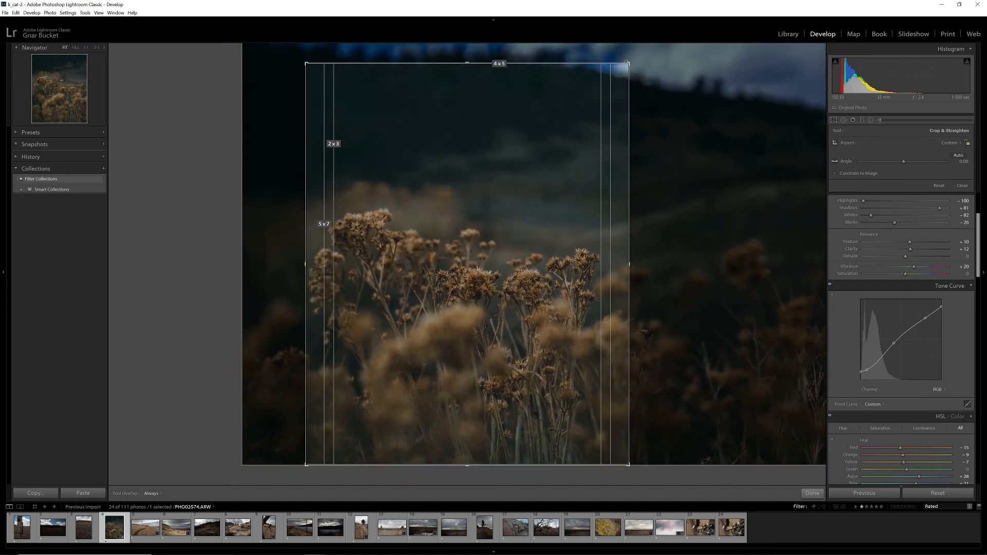
{"action": "left_click_drag", "start_coordinate": [508, 338], "coordinate": [510, 337]}
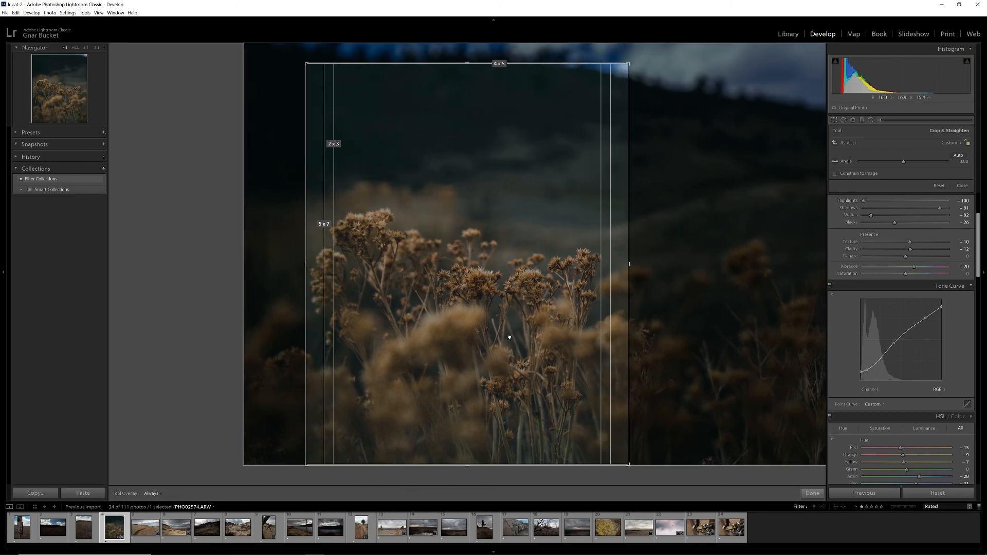
{"action": "key", "text": "Return"}
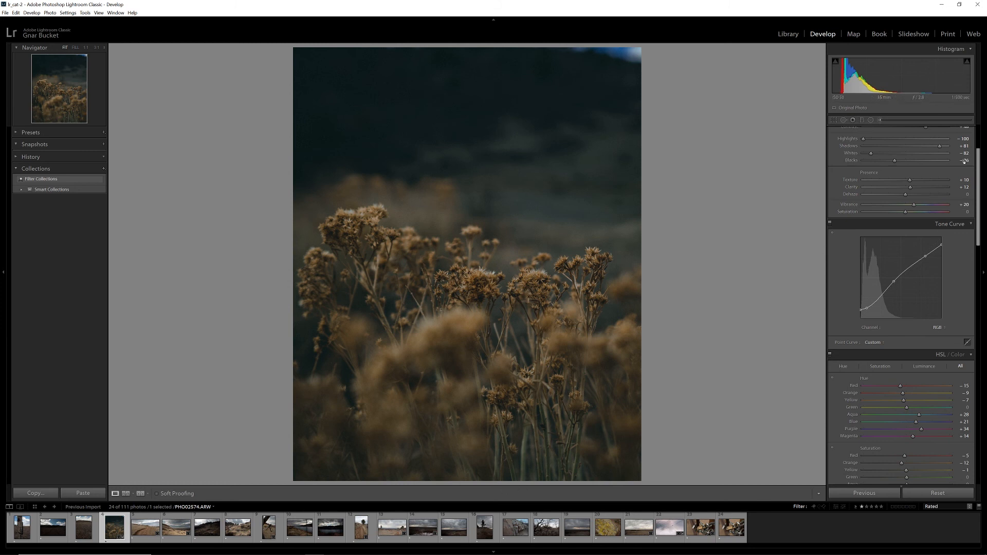
Paint an adjustment brush mask across the band of sharp flower heads and reset its Clarity to 0.
{"action": "left_click", "coordinate": [880, 121]}
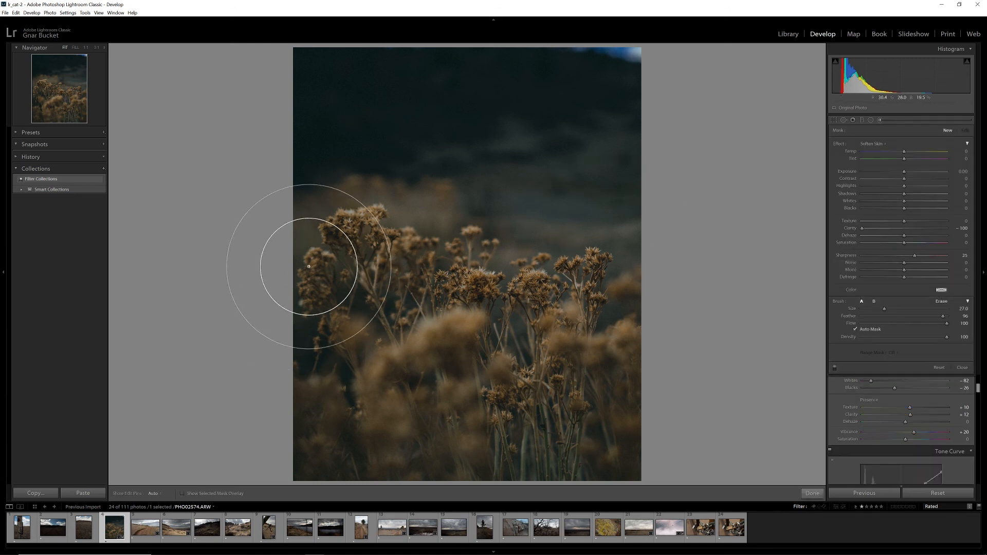
{"action": "mouse_move", "coordinate": [283, 255]}
{"action": "left_mouse_down"}
{"action": "mouse_move", "coordinate": [575, 294]}
{"action": "mouse_move", "coordinate": [696, 291]}
{"action": "left_mouse_up"}
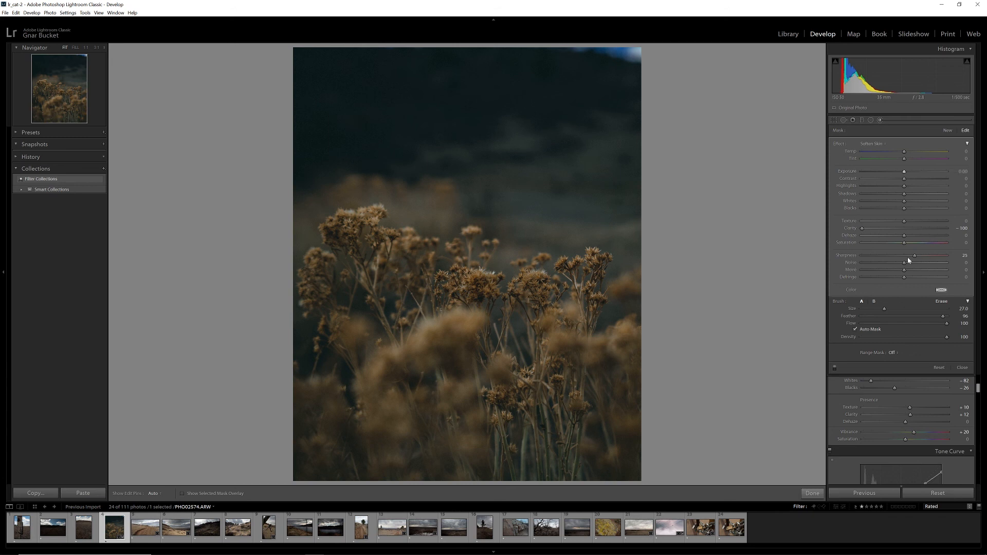
{"action": "left_click", "coordinate": [904, 228]}
{"action": "double_click", "coordinate": [851, 228]}
Brighten the brushed flower heads with Highlights 7, Exposure 0.10 and Shadows 4, and leave the brush.
{"action": "left_click_drag", "start_coordinate": [904, 189], "coordinate": [908, 189]}
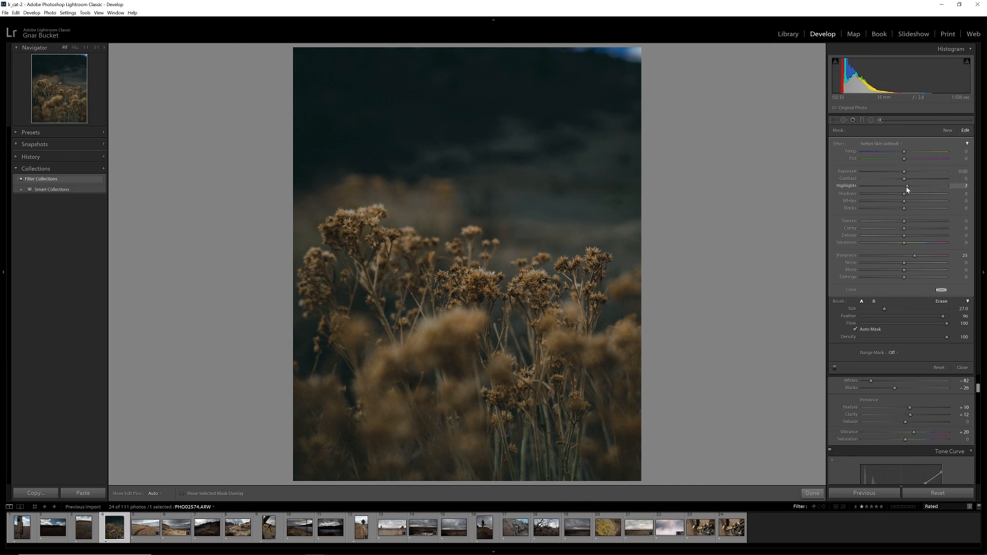
{"action": "left_click_drag", "start_coordinate": [904, 173], "coordinate": [905, 173]}
{"action": "left_click_drag", "start_coordinate": [905, 196], "coordinate": [906, 197]}
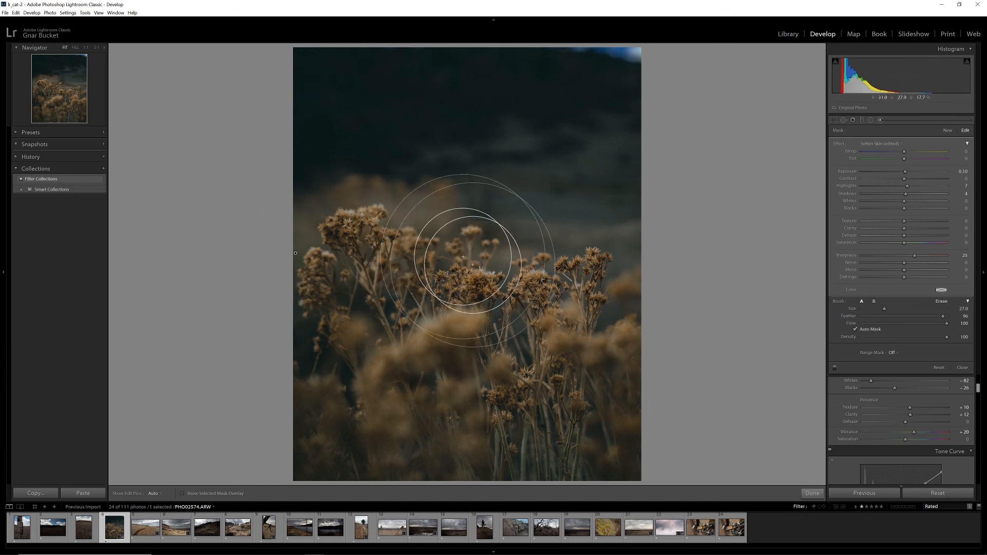
{"action": "key", "text": "k"}
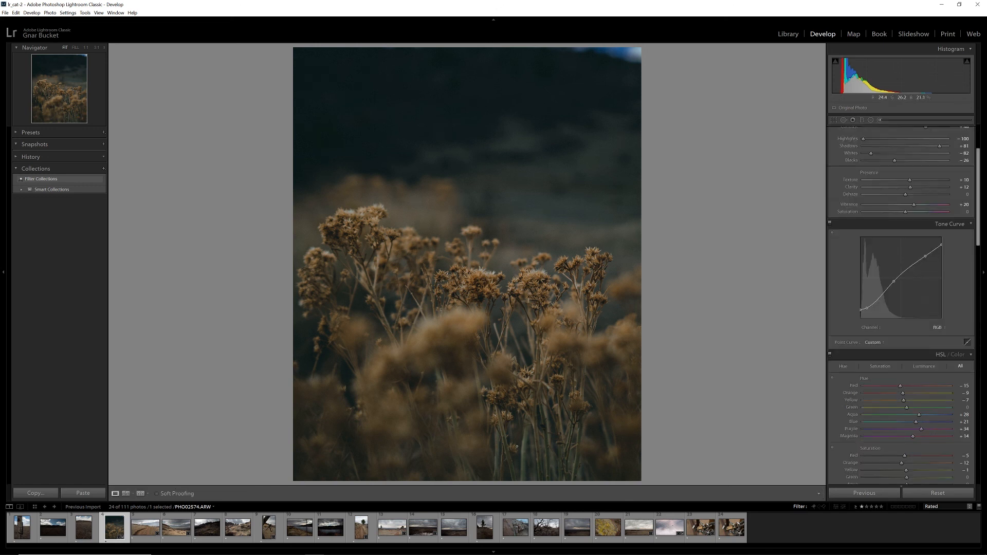